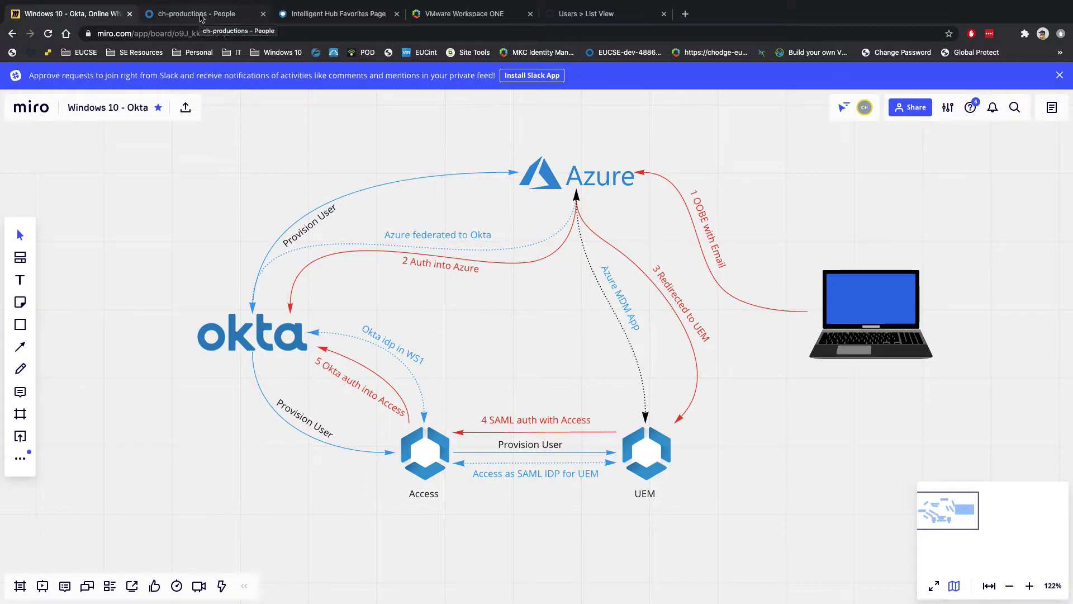
Add a new Okta person with the user's first and last name and a ch-productions.co.uk username.
click(202, 18)
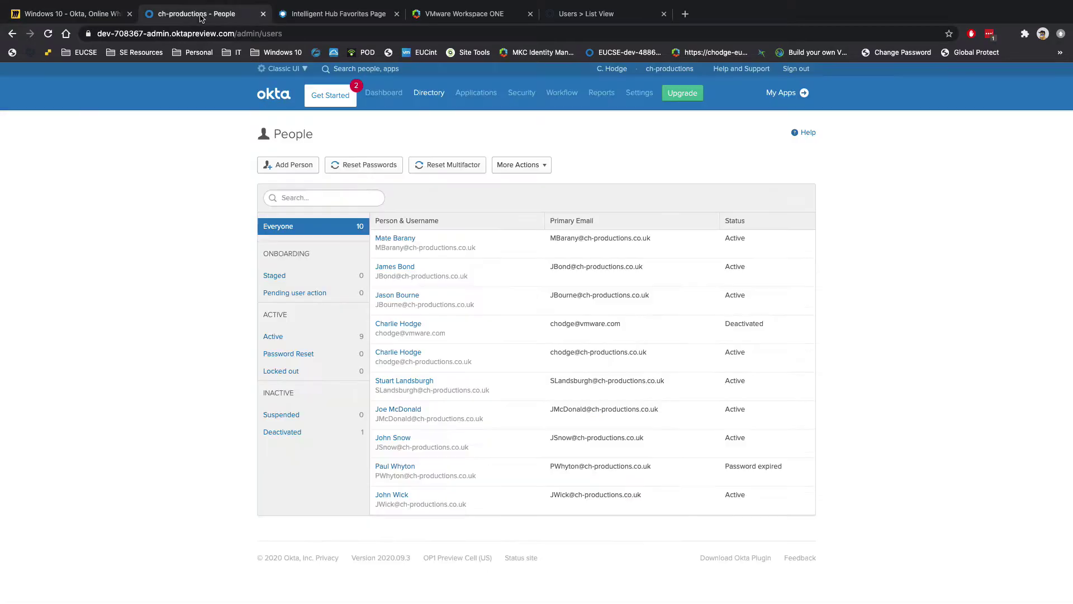
click(289, 166)
click(531, 229)
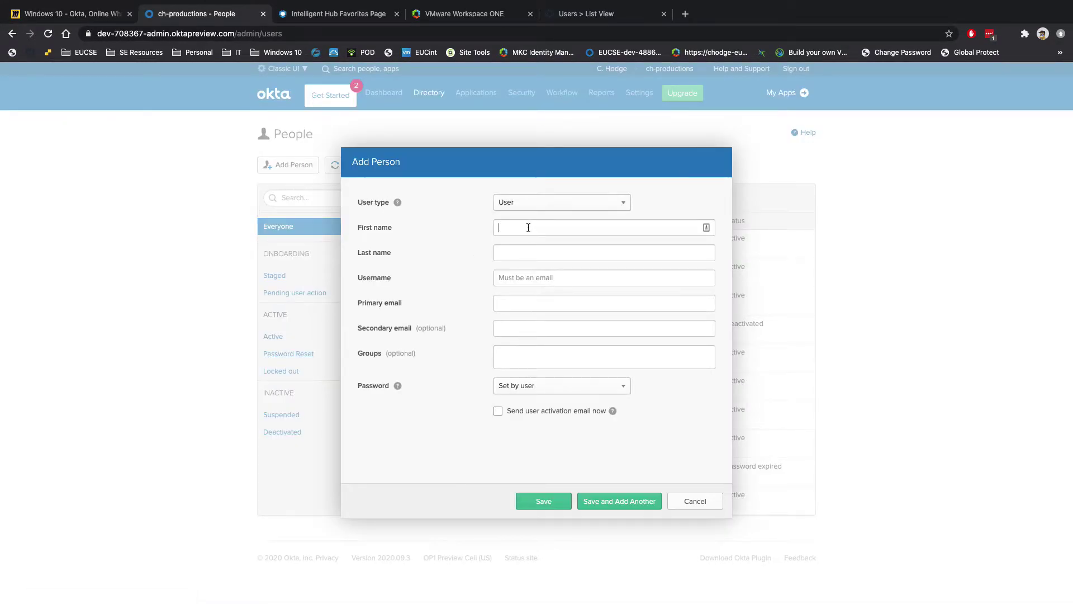
text(Frodo)
key(Tab)
text(Braggins)
click(526, 283)
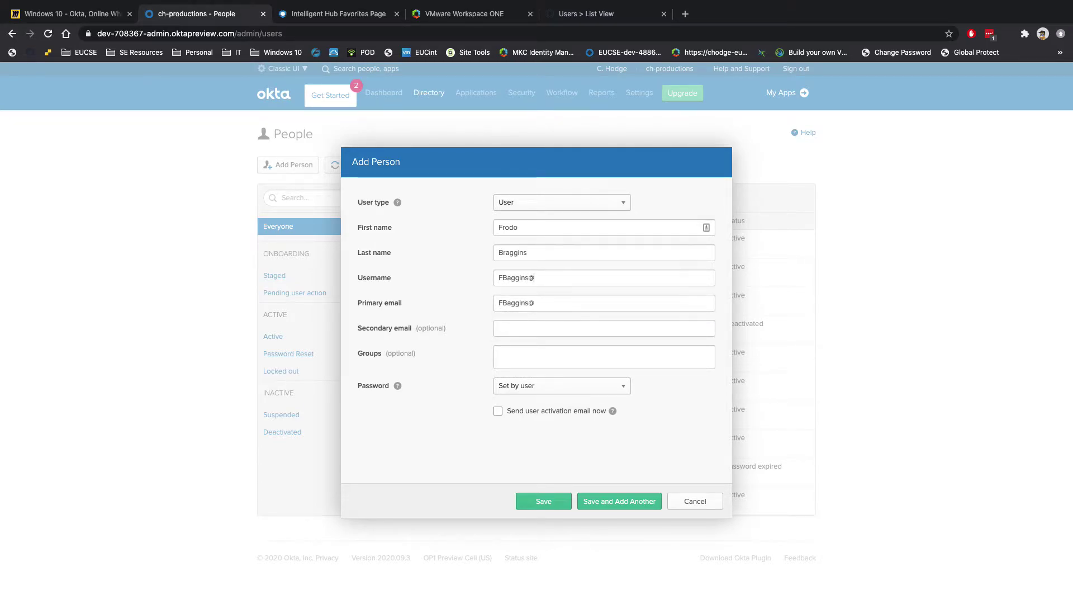
Give the user an admin-set password with no forced change at first login, and save.
click(534, 385)
click(519, 420)
click(523, 412)
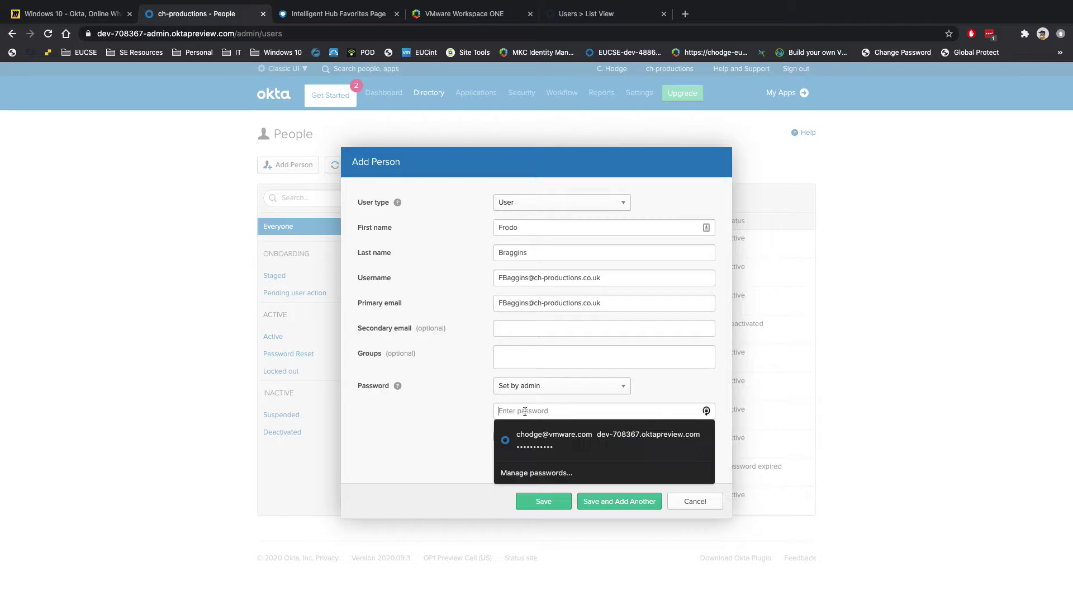
text(••••••)
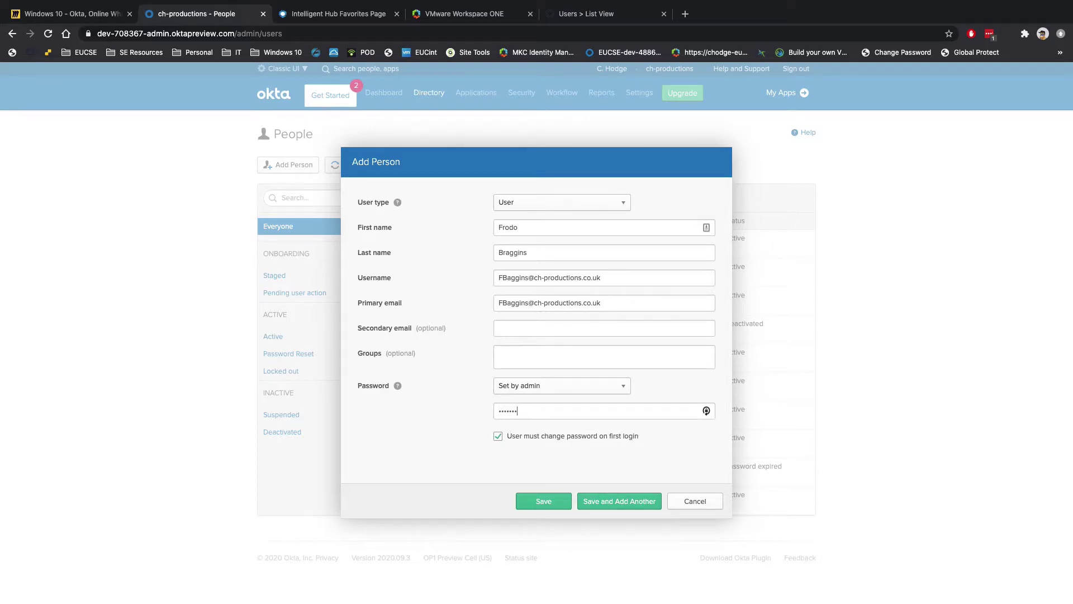
click(499, 436)
click(546, 500)
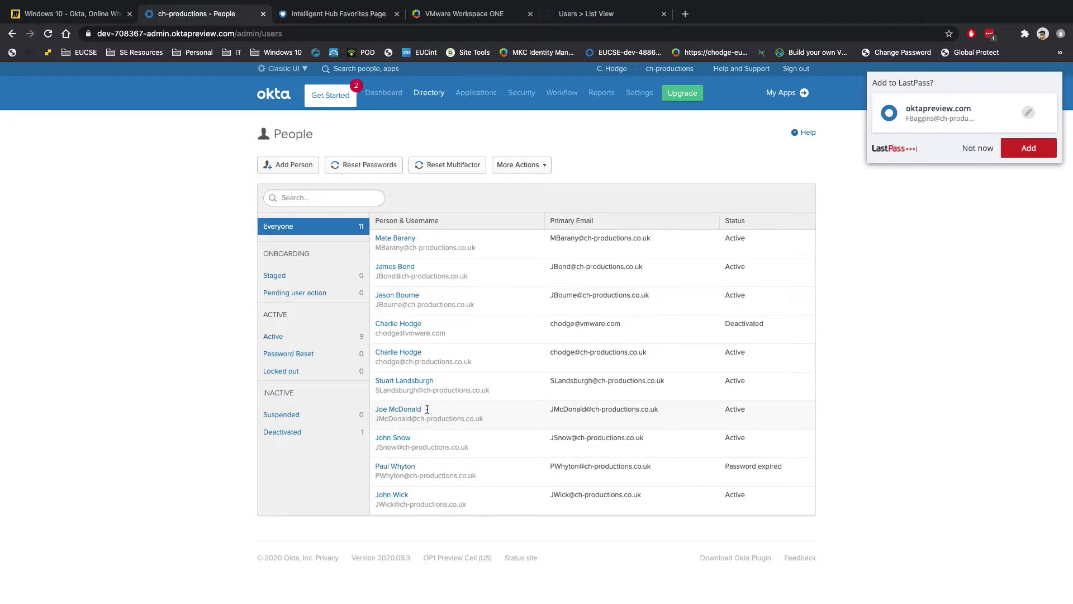
Reload the People list and confirm the new user shows as Active (10 active).
click(49, 35)
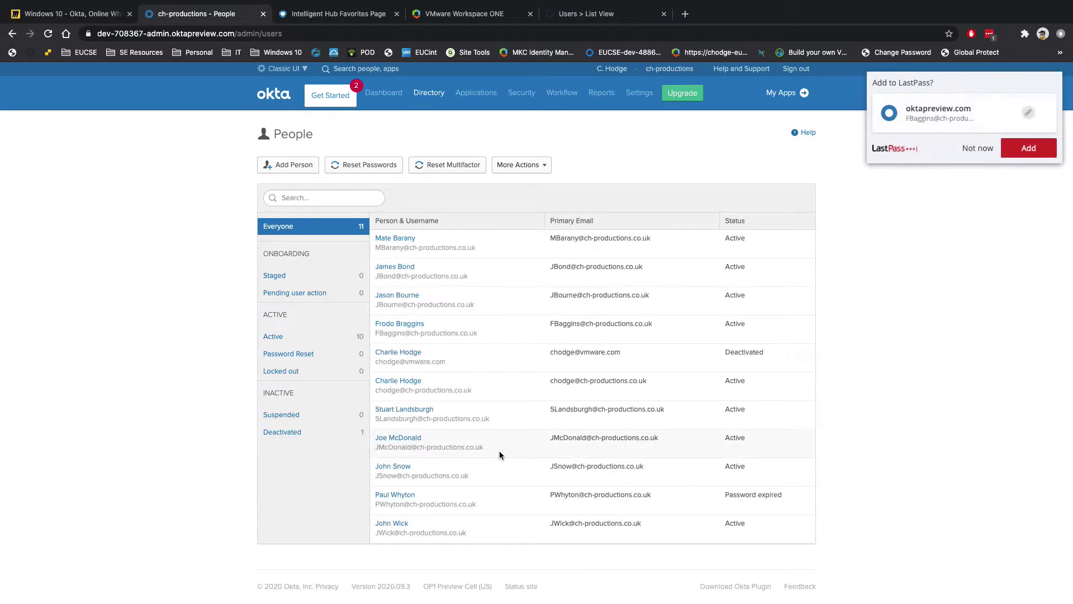
scroll(499, 452, down, 1)
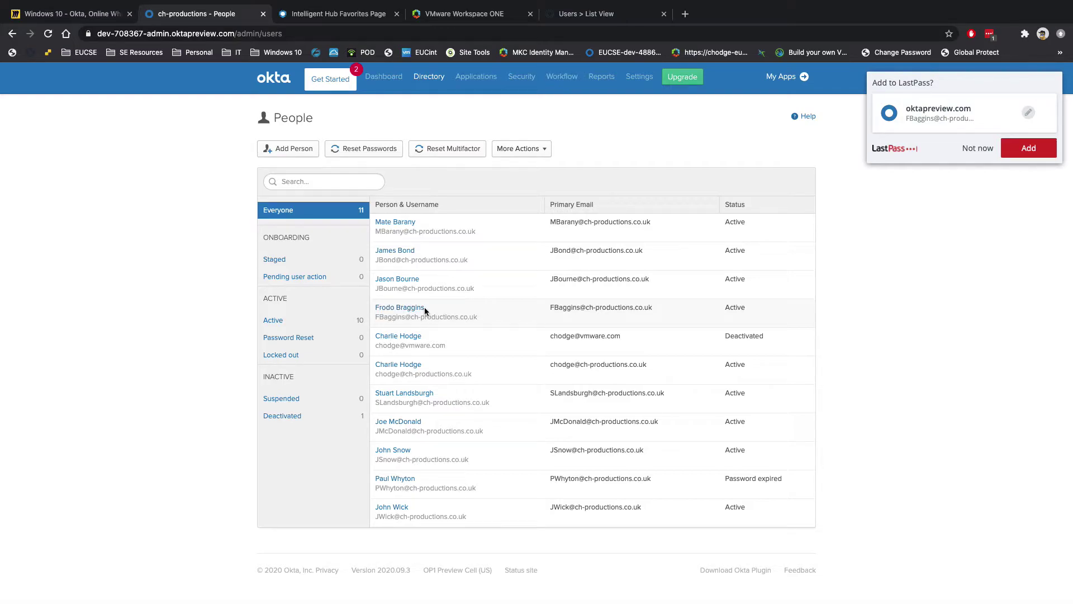
Reload the Workspace ONE Access Users list and confirm the new user appears (12 users).
click(436, 16)
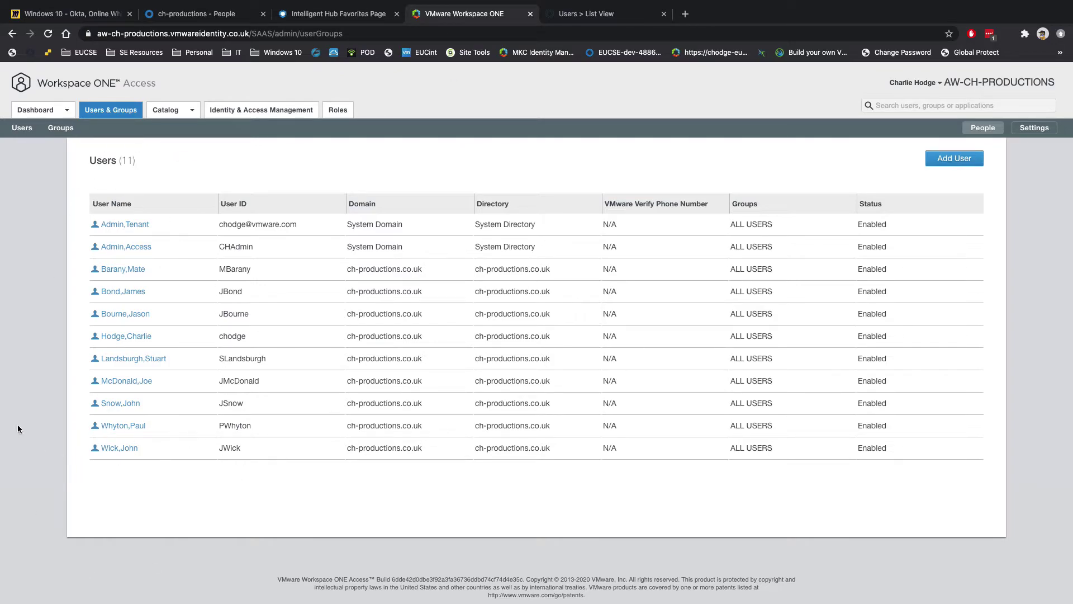
click(48, 34)
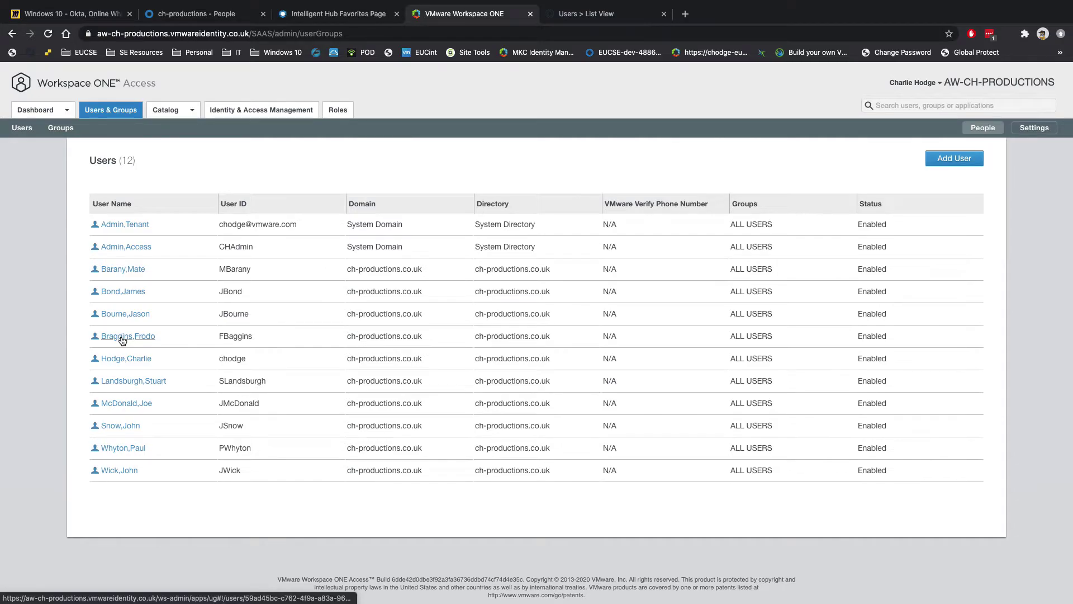
Refresh the UEM users List View and check the new user is among the 11 users.
click(588, 17)
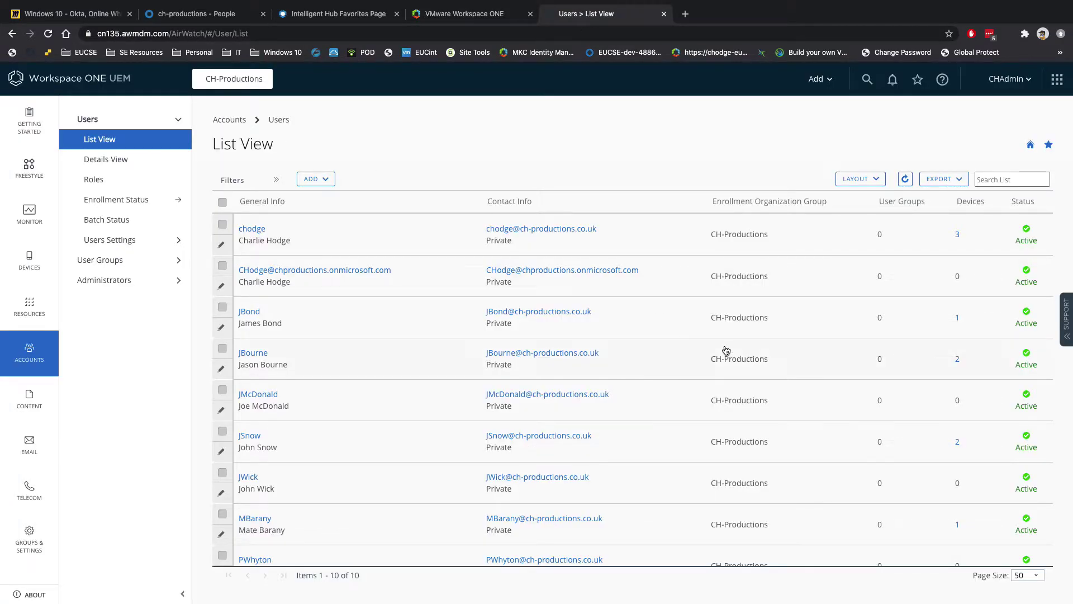
scroll(726, 350, down, 2)
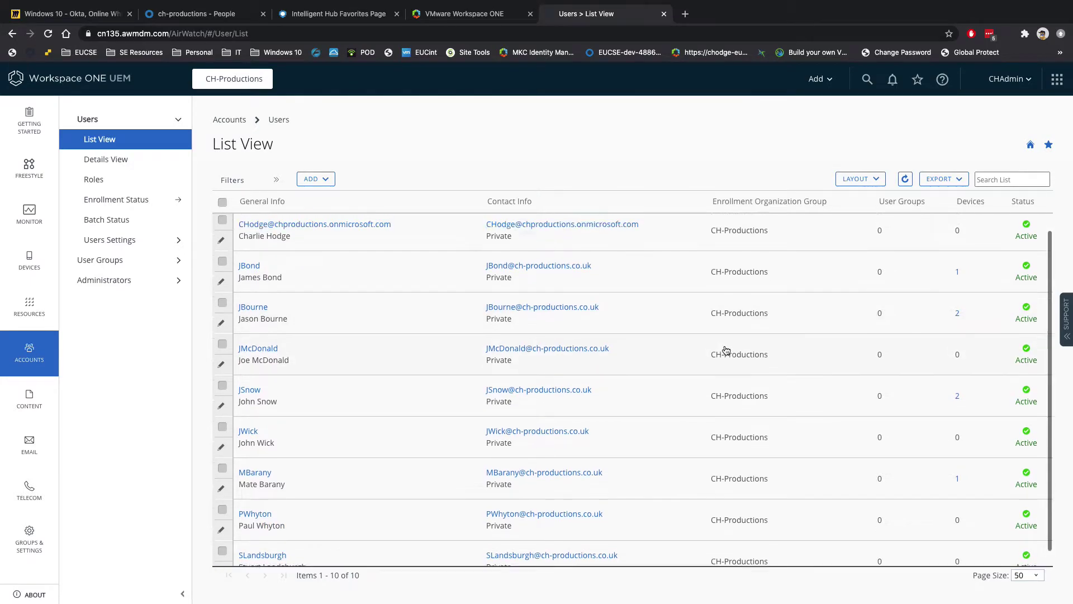
scroll(726, 350, up, 2)
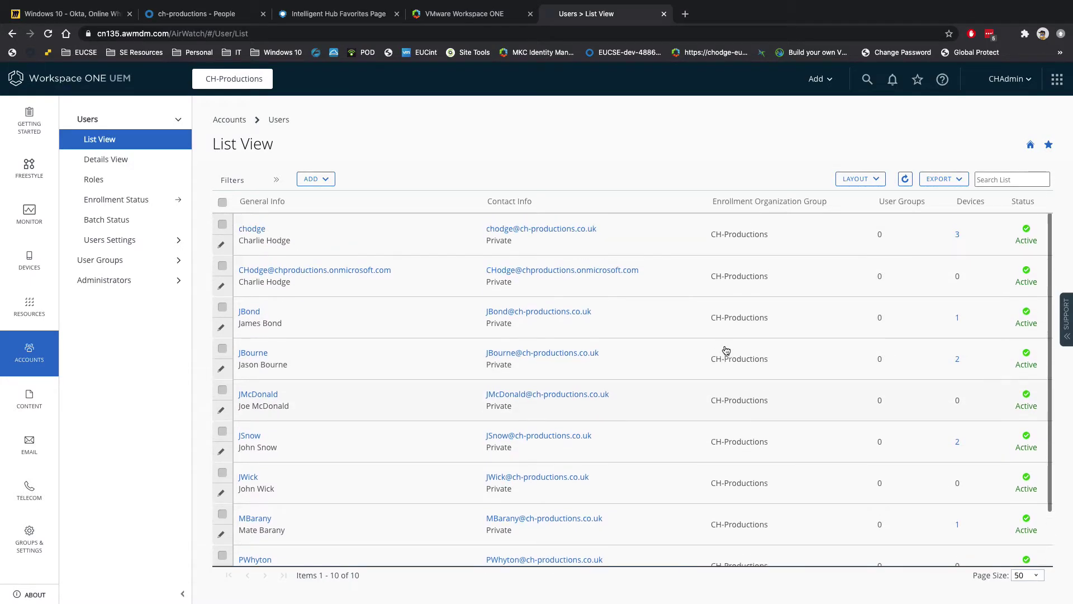
click(905, 181)
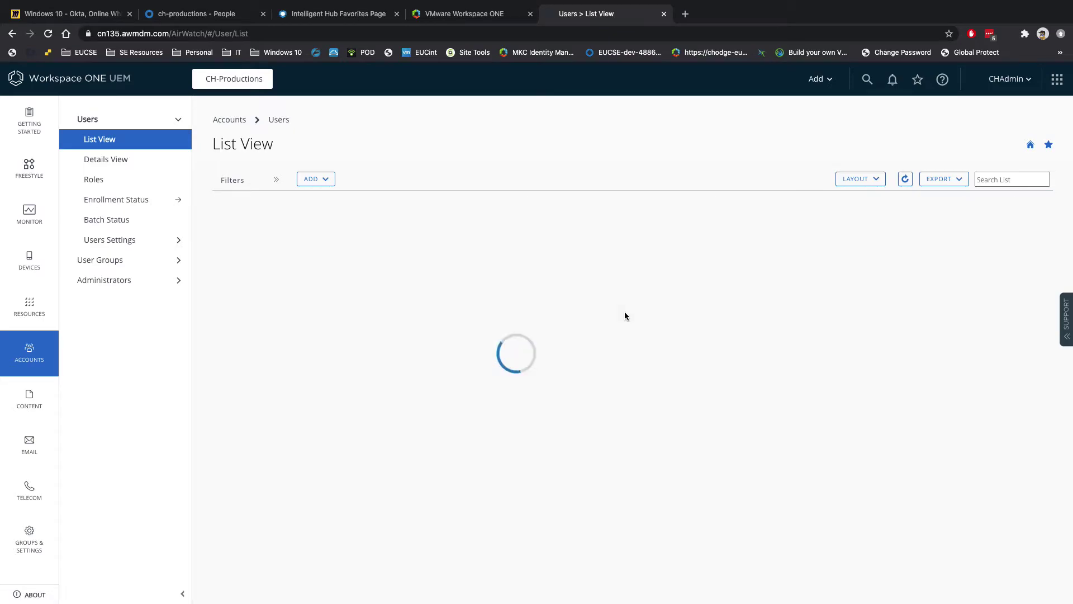
scroll(626, 317, down, 2)
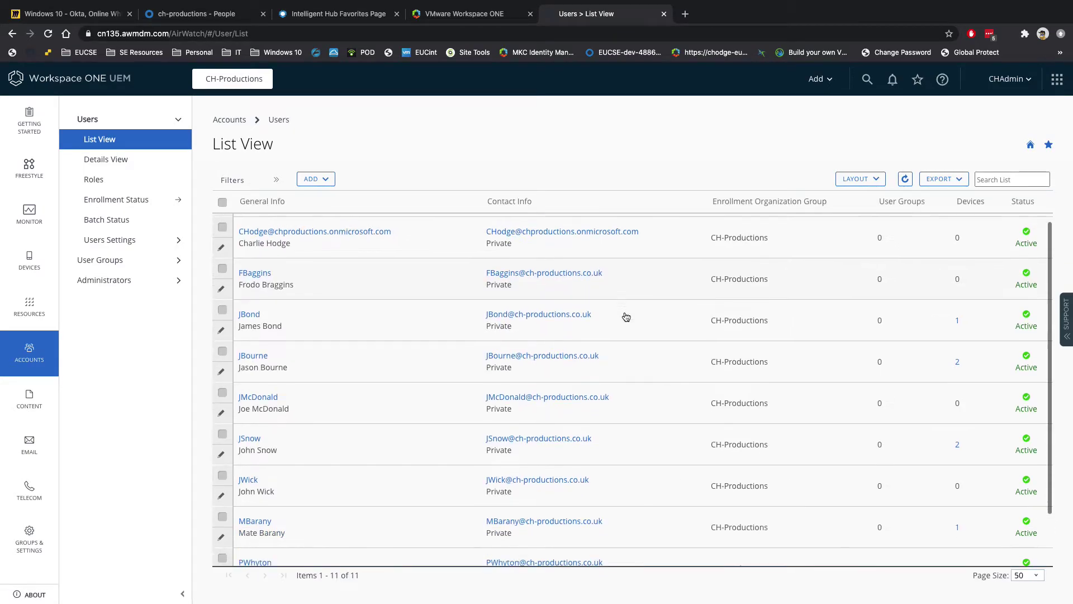
scroll(626, 317, up, 2)
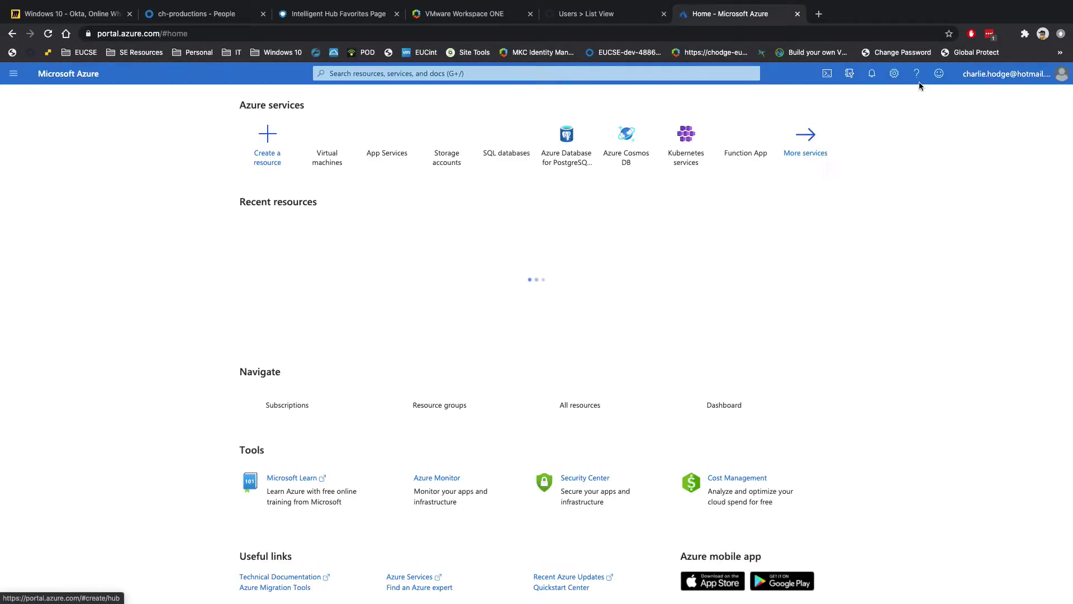
Switch the Azure portal to the CHProductions directory and view its All users list.
click(1038, 77)
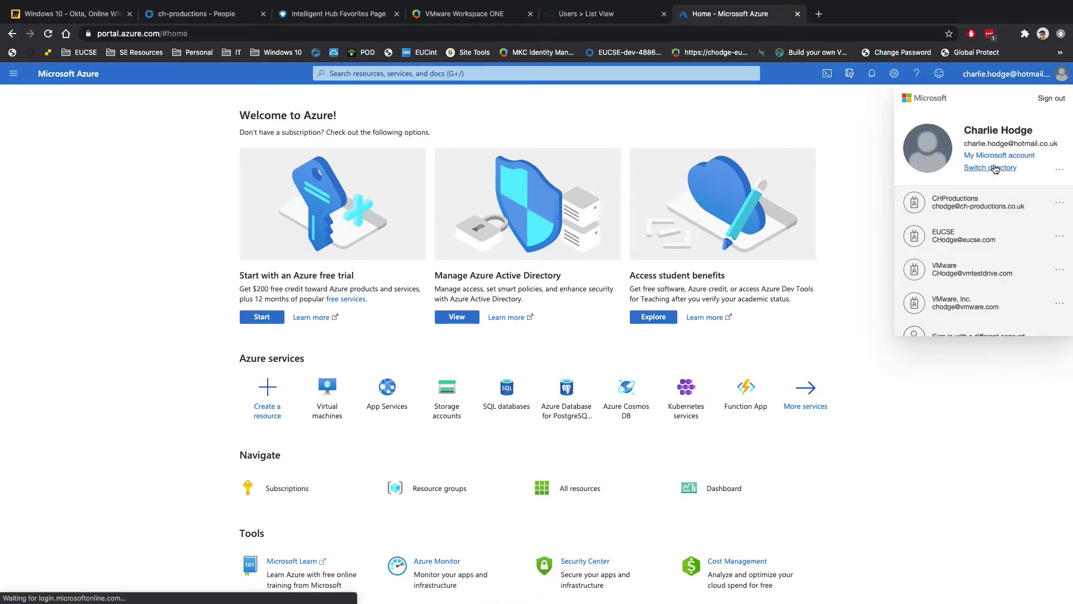
click(962, 208)
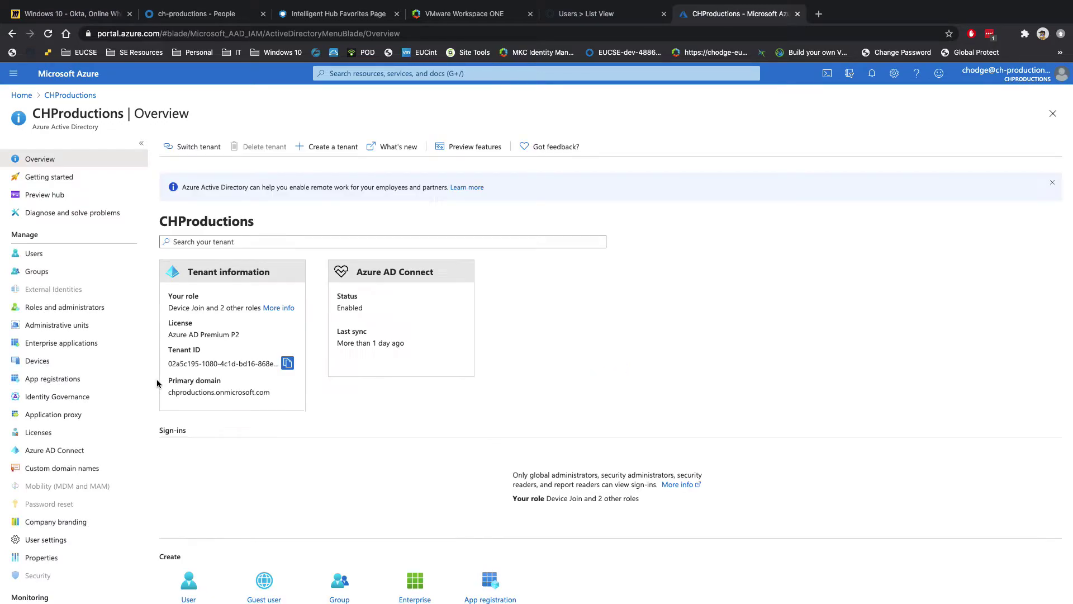
click(32, 256)
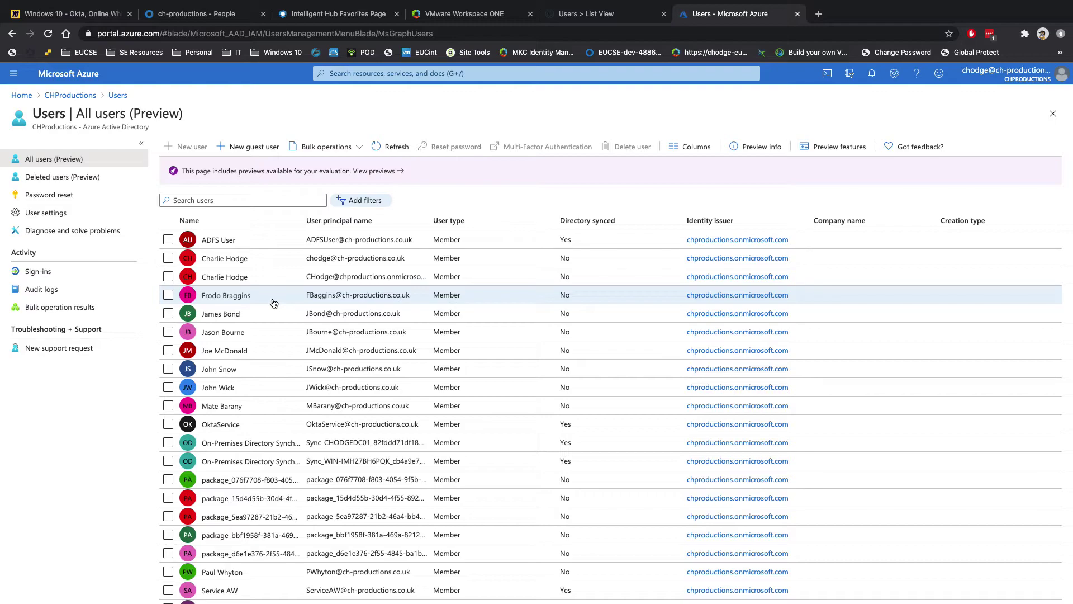
click(45, 13)
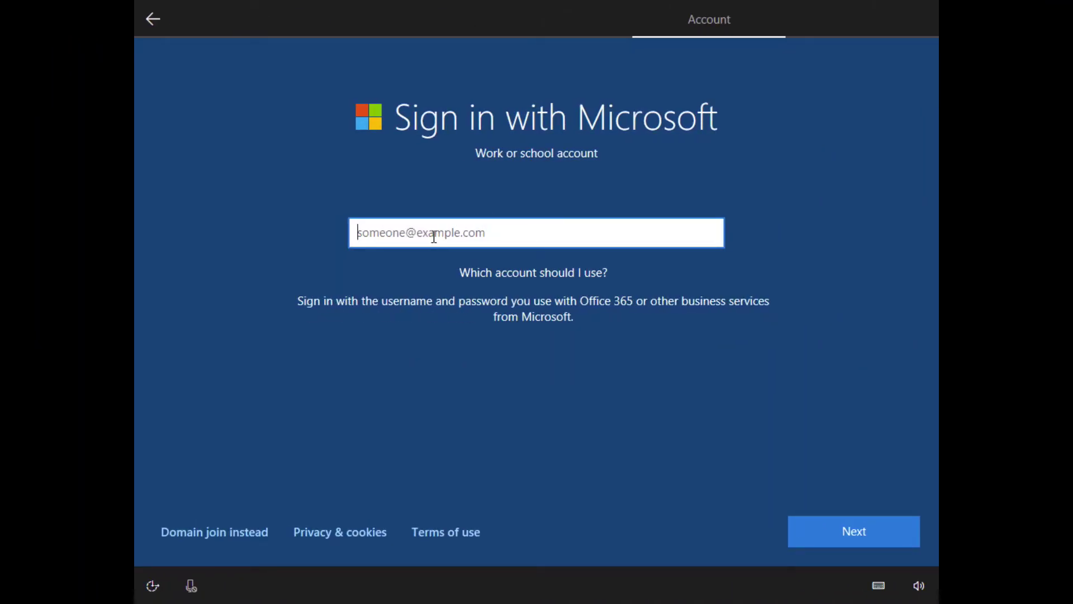
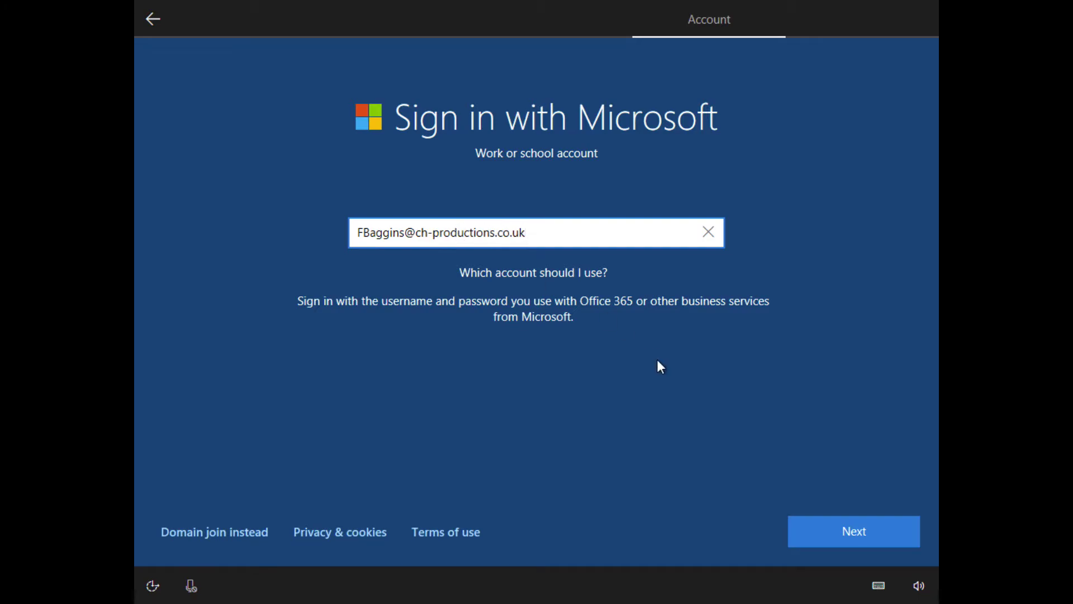
Enter the new user's ch-productions.co.uk work email on the Windows sign-in screen.
click(833, 535)
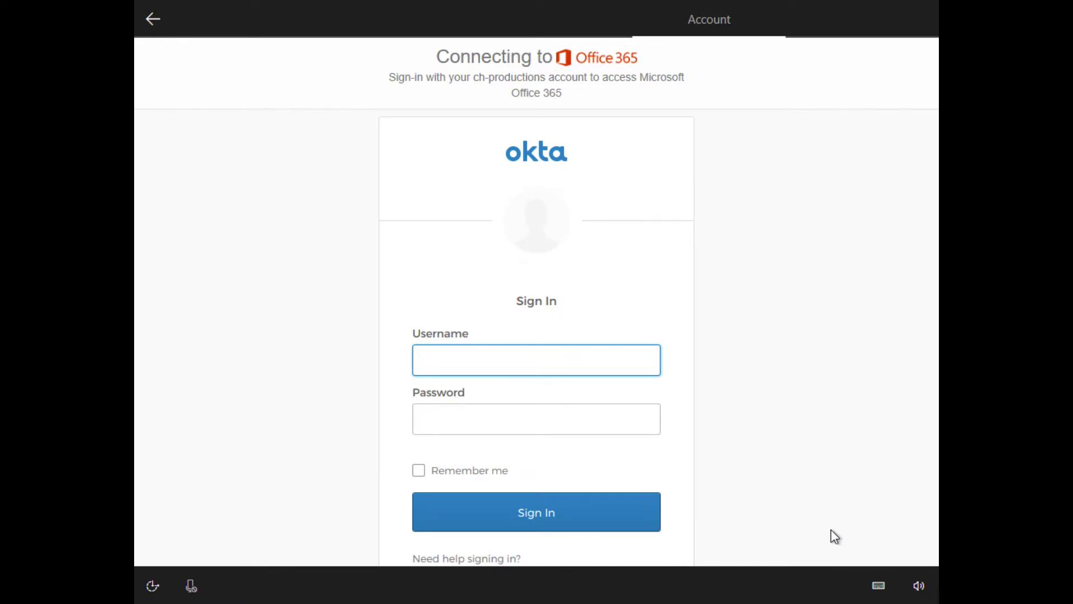
Sign in on the Okta page, answer the forgot-password question and create the account.
text(fbaggins)
key(Tab)
text(••••••)
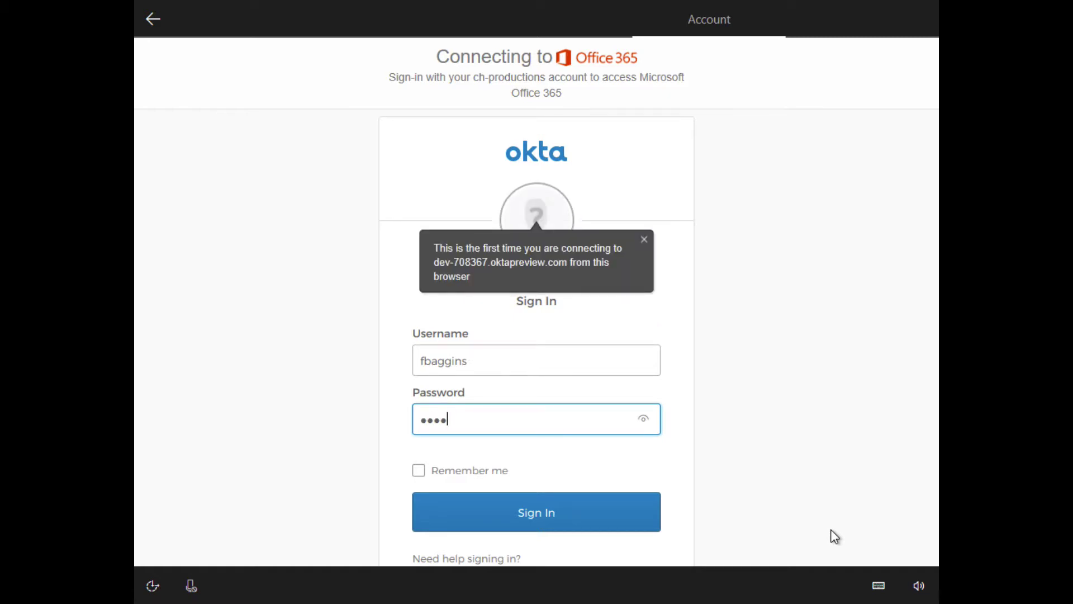
text(••)
key(Return)
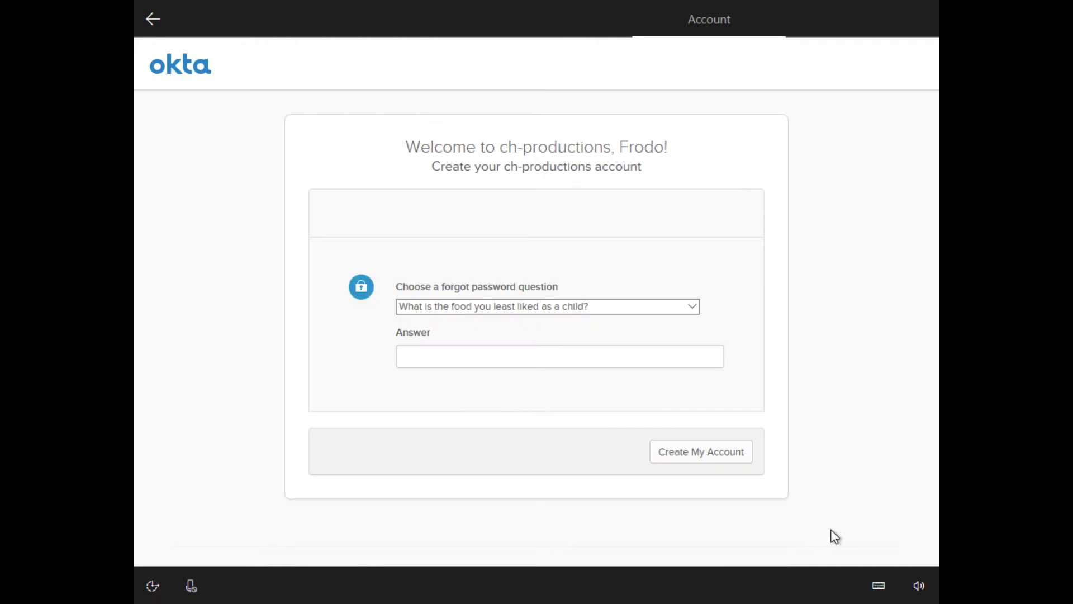
click(551, 355)
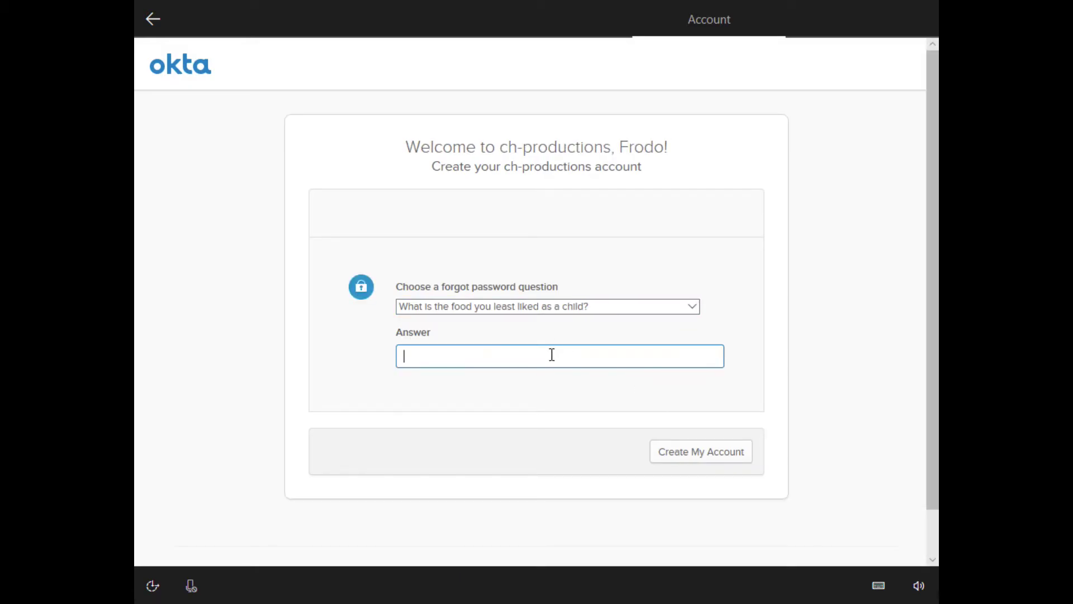
click(729, 453)
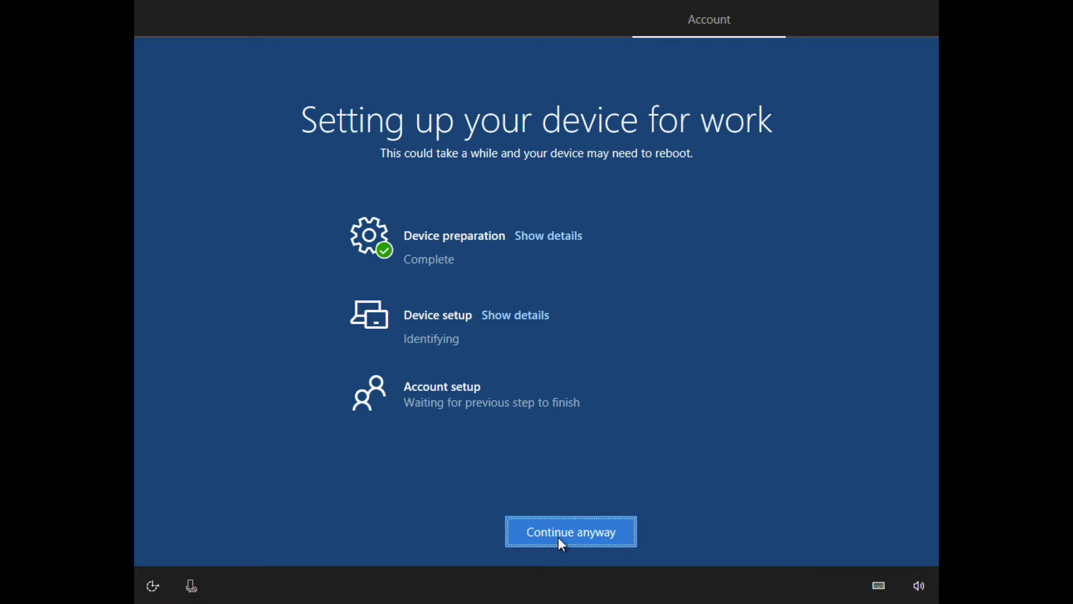
Continue past the device-setup progress and accept Use speech recognition.
click(588, 530)
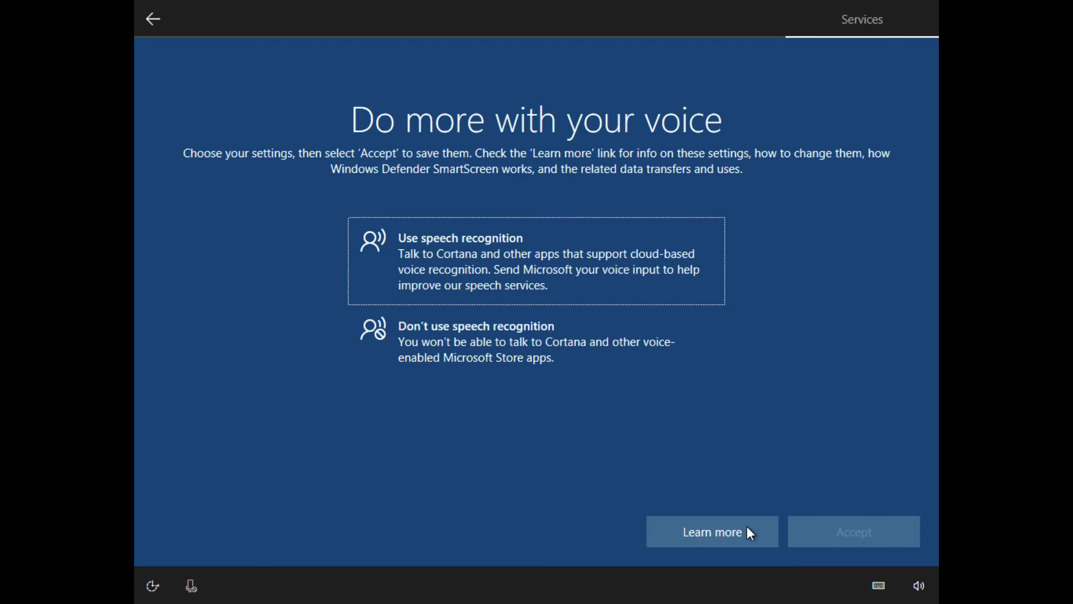
double_click(400, 237)
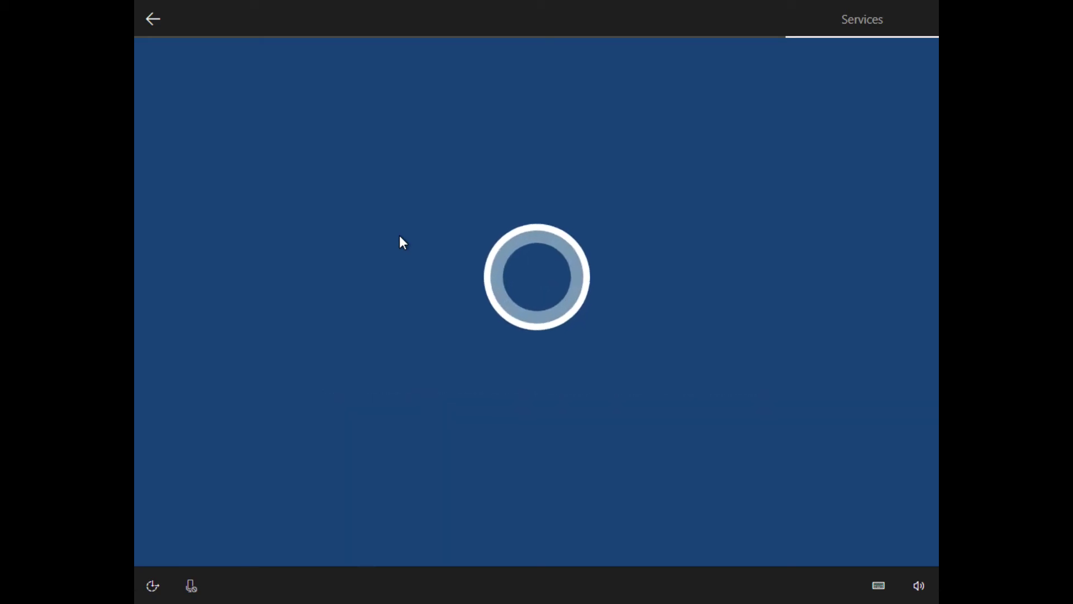
Open the UEM Devices List View to see the new user's enrolled Windows Desktop.
key(ctrl+Right)
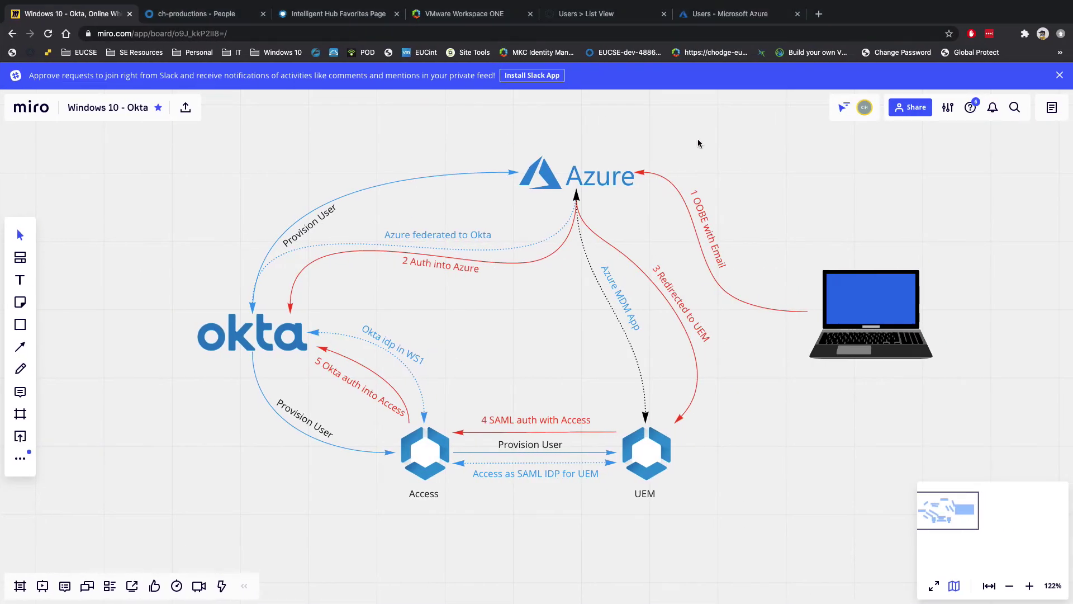
click(599, 15)
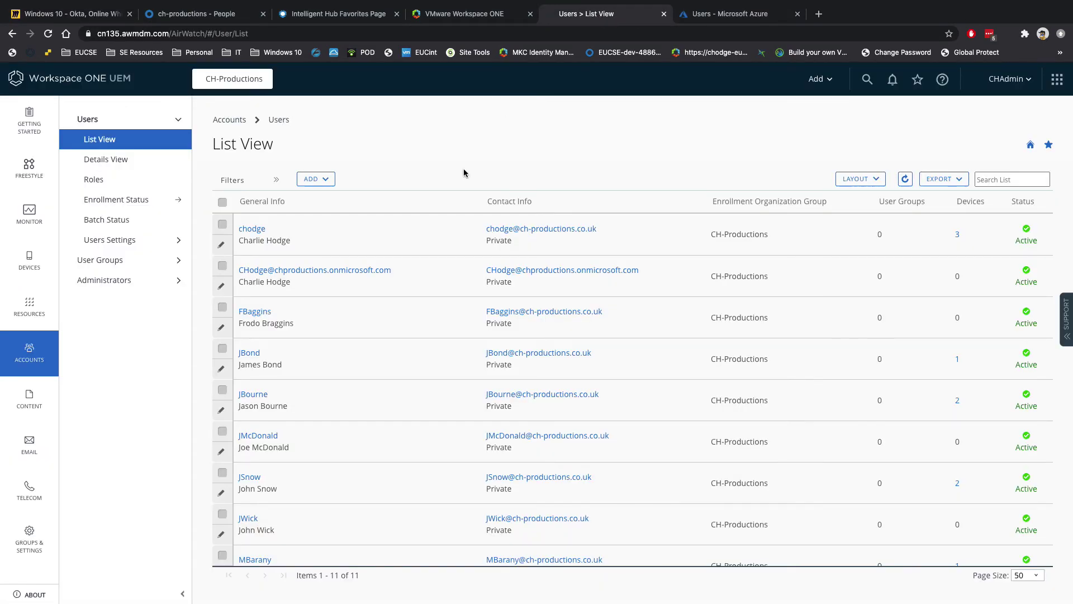
click(28, 266)
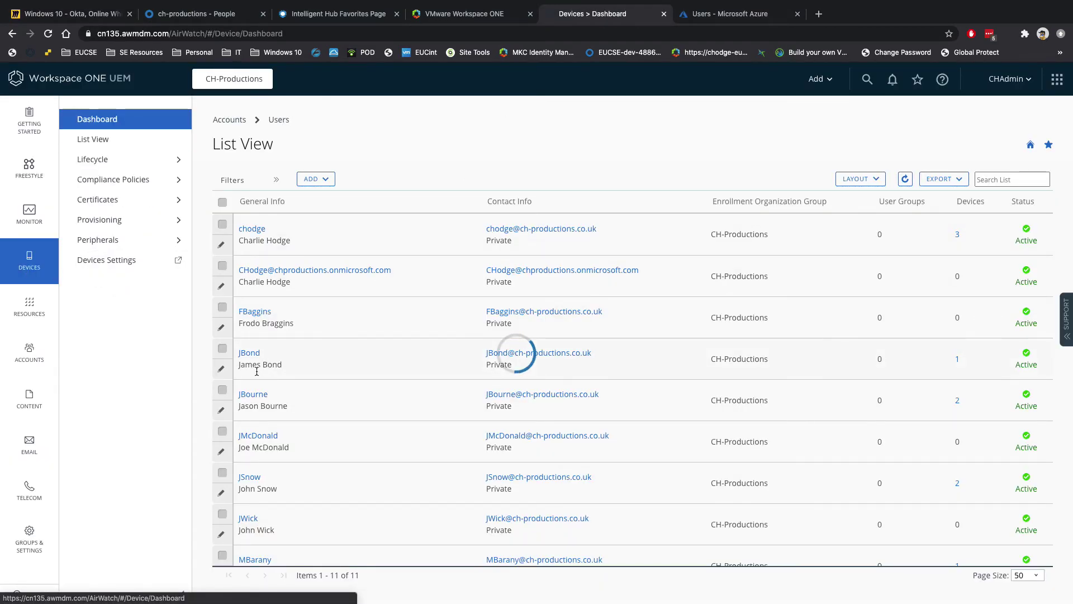
click(107, 141)
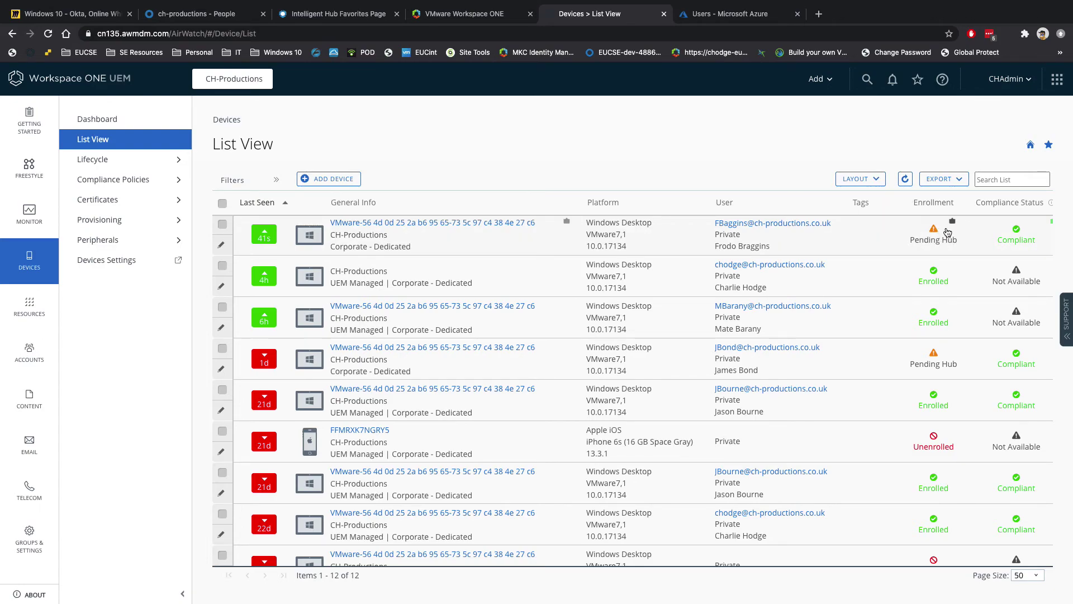
mouse_move(948, 231)
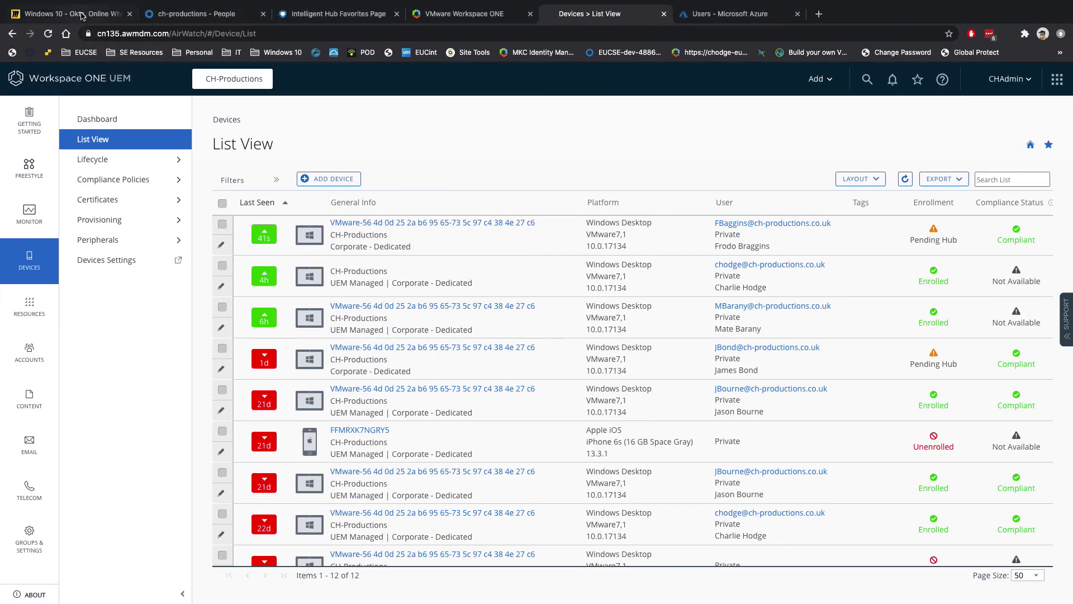
Return to the Miro 'Windows 10 - Okta' board showing the authentication-flow diagram.
click(81, 15)
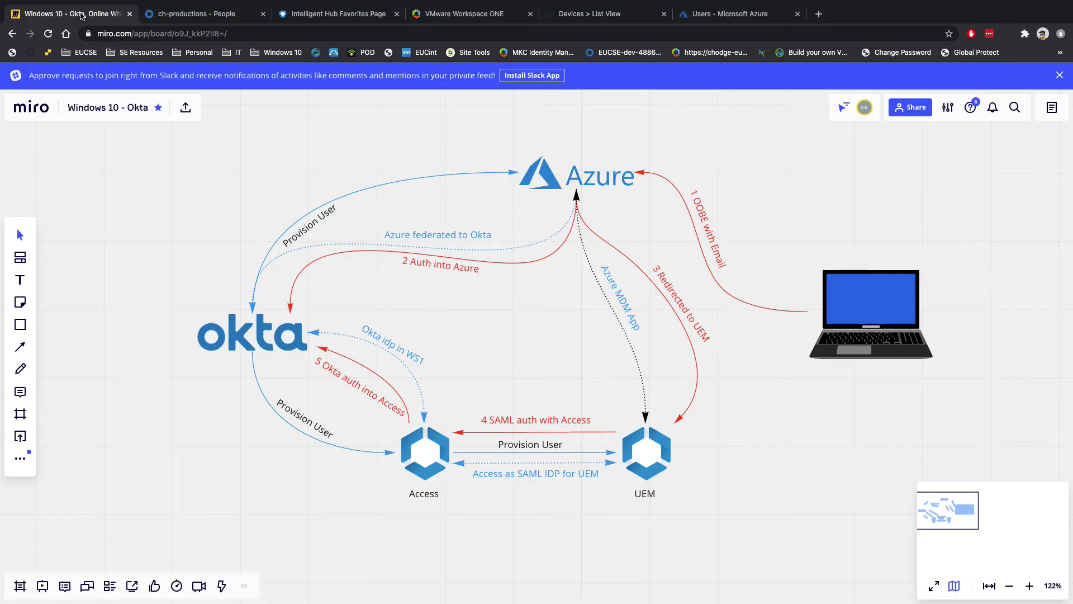